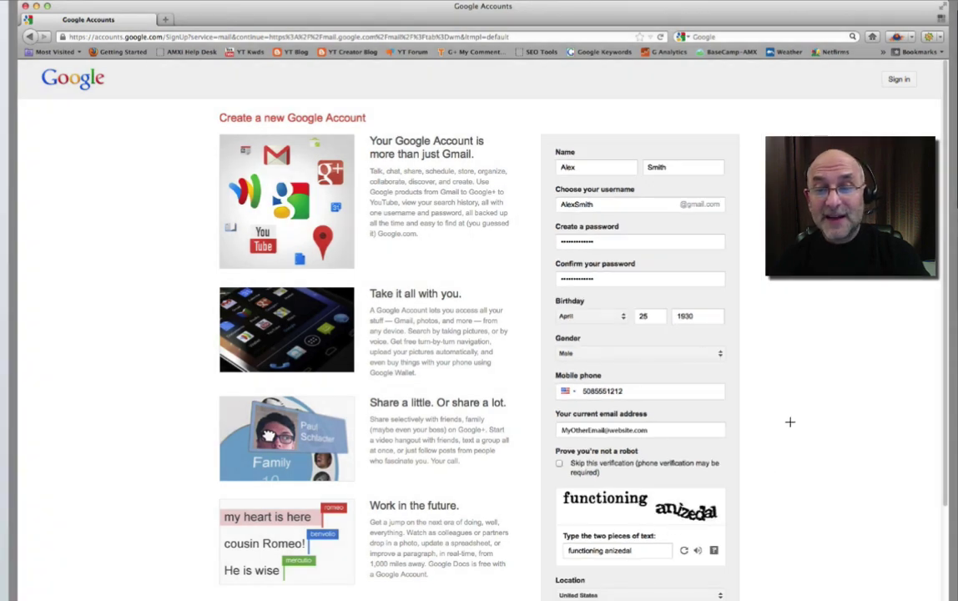
# Step: Scroll down the Google Accounts sign-up form to the terms and Next step button
pyautogui.scroll(-5, 785, 428)
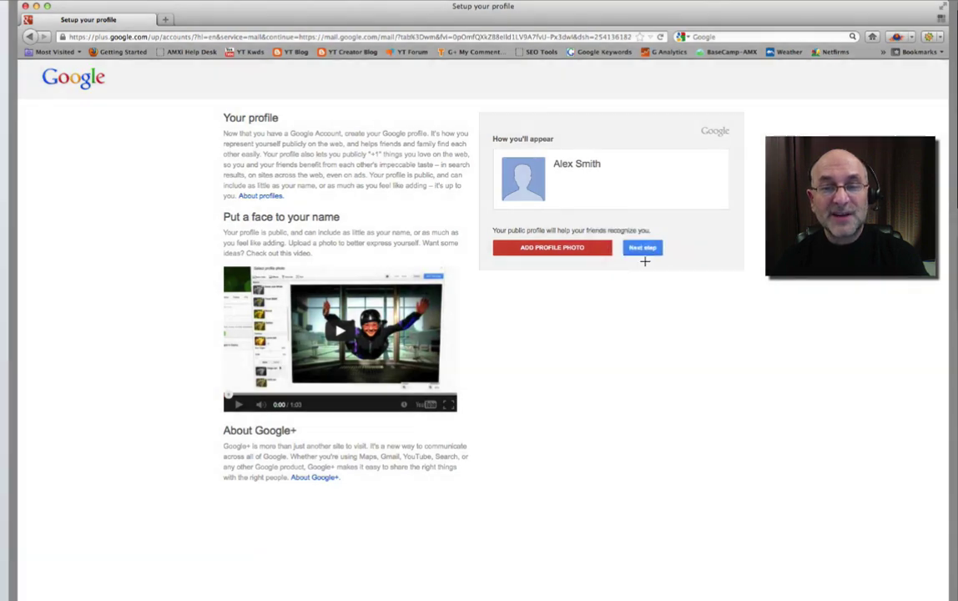
# Step: Skip the profile photo on Setup your profile and finish creating the account
pyautogui.click(644, 257)
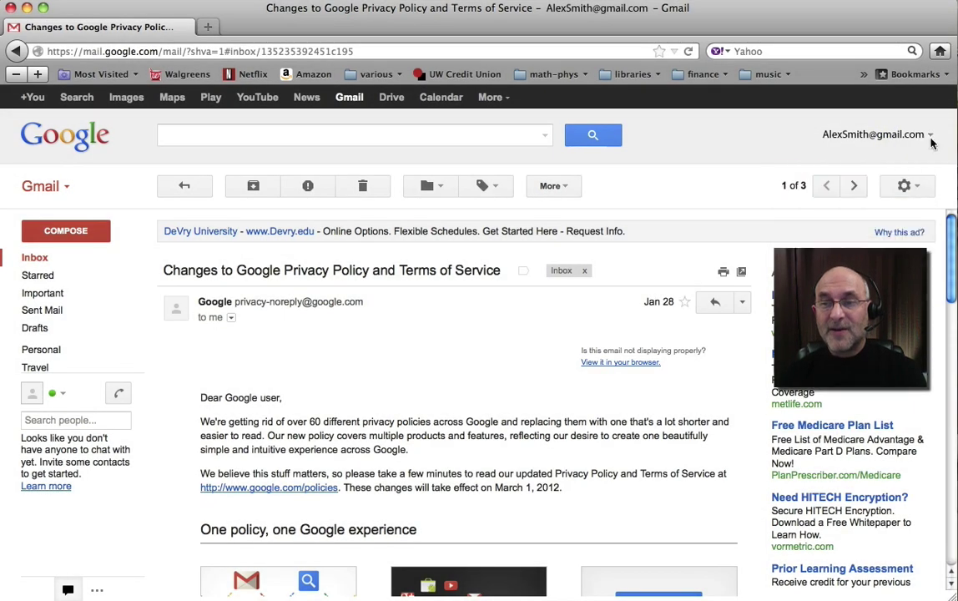
pyautogui.click(931, 139)
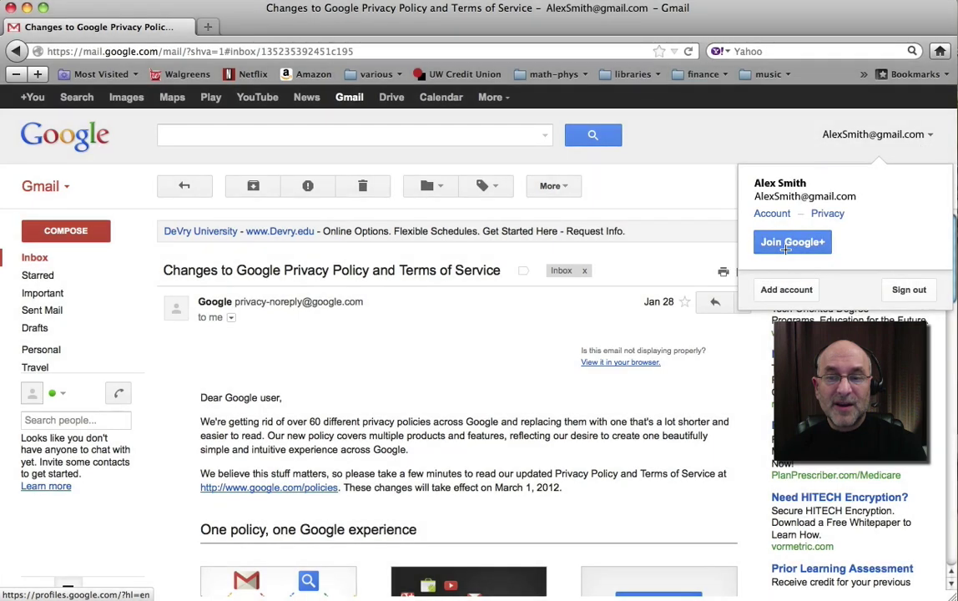
pyautogui.click(780, 239)
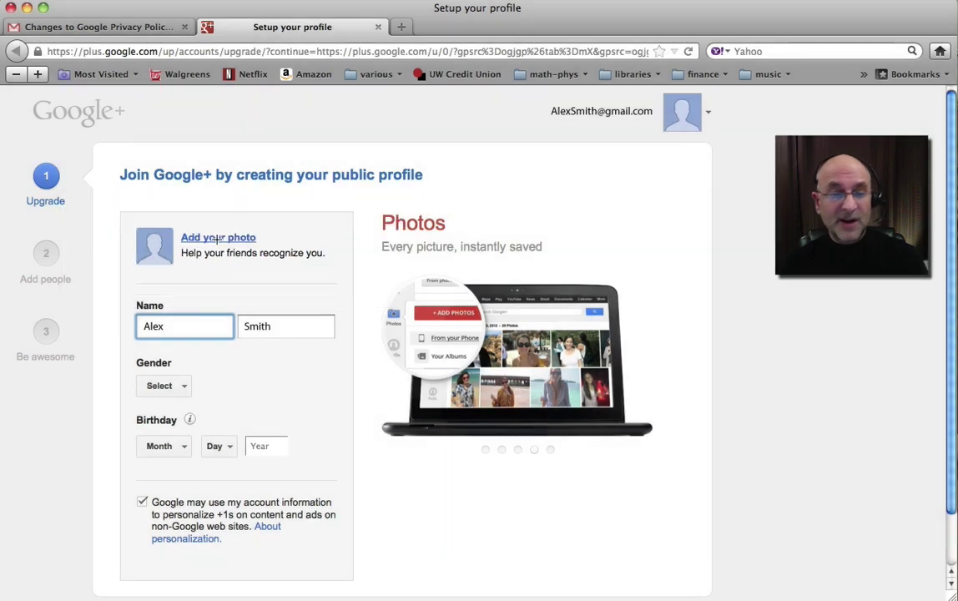
# Step: Bring up the Select profile photo dialog from the Join Google+ form
pyautogui.click(210, 233)
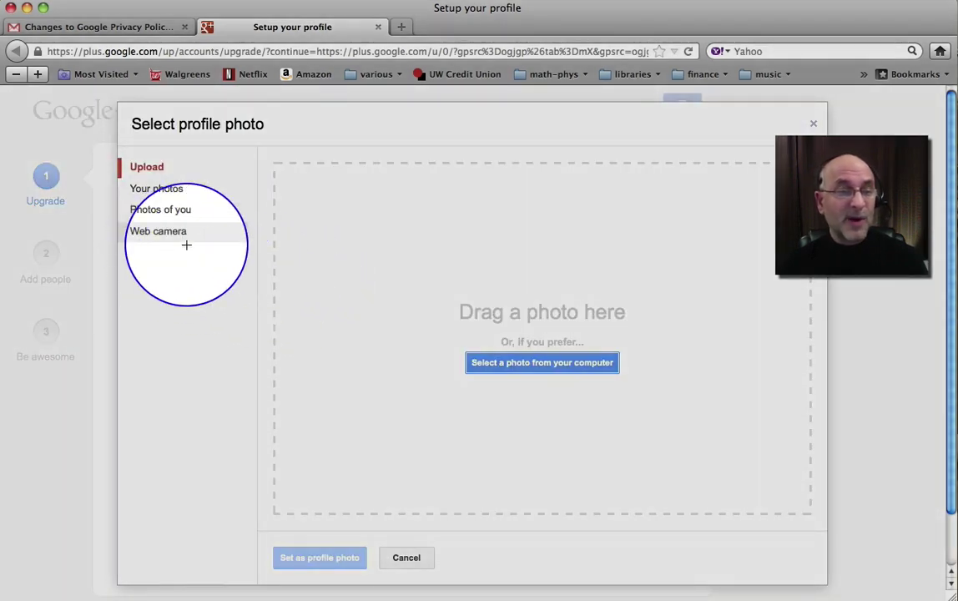
# Step: Upload a portrait, crop it to the face at the top, and set it as profile photo
pyautogui.click(189, 240)
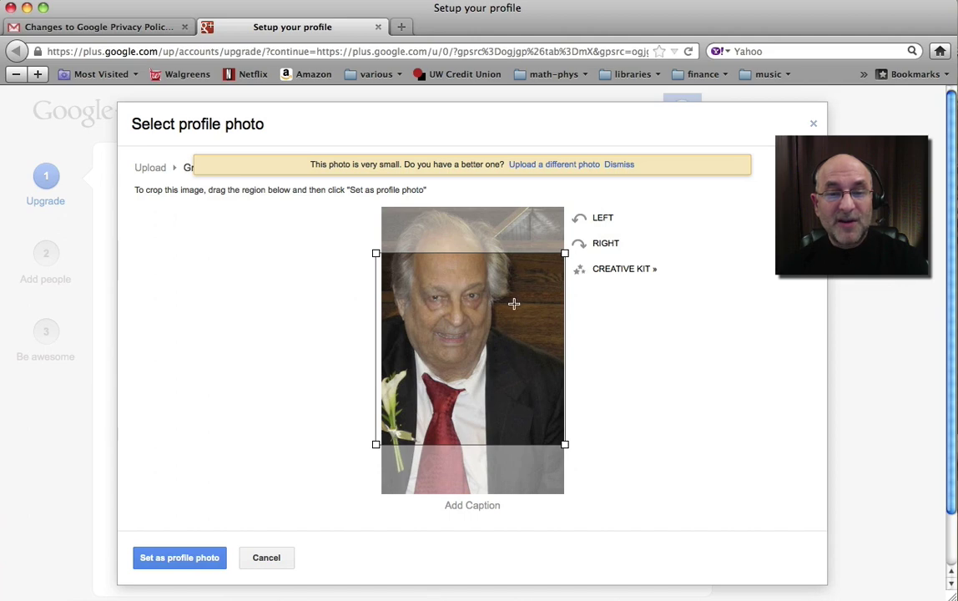
pyautogui.moveTo(514, 304); pyautogui.dragTo(509, 299)
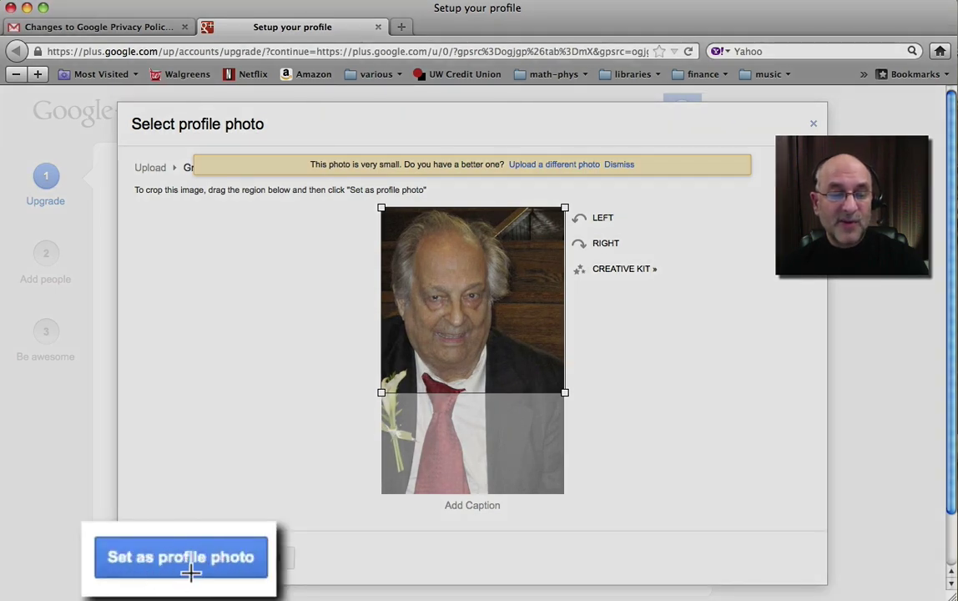
pyautogui.click(187, 566)
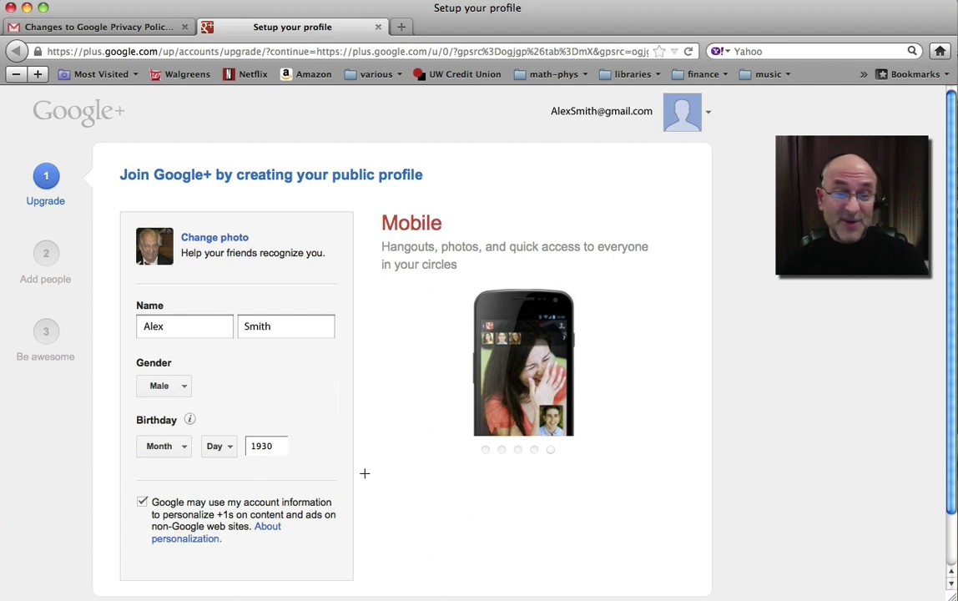
# Step: Fill in gender Male and birth year 1930 on the Join Google+ form
pyautogui.scroll(-2, 364, 474)
pyautogui.click(411, 355)
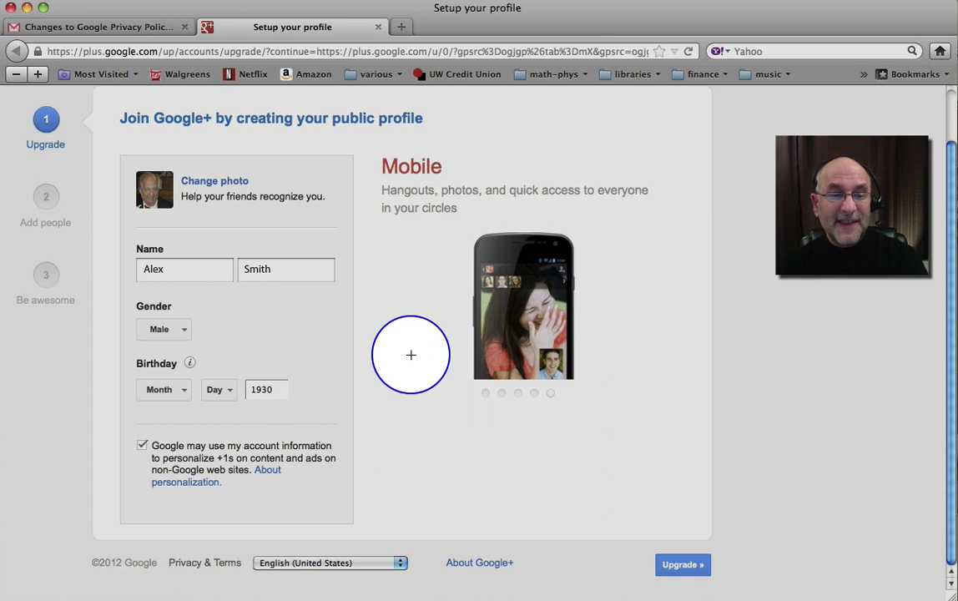
# Step: Upgrade to Google+ and skip the step for adding more people
pyautogui.click(675, 566)
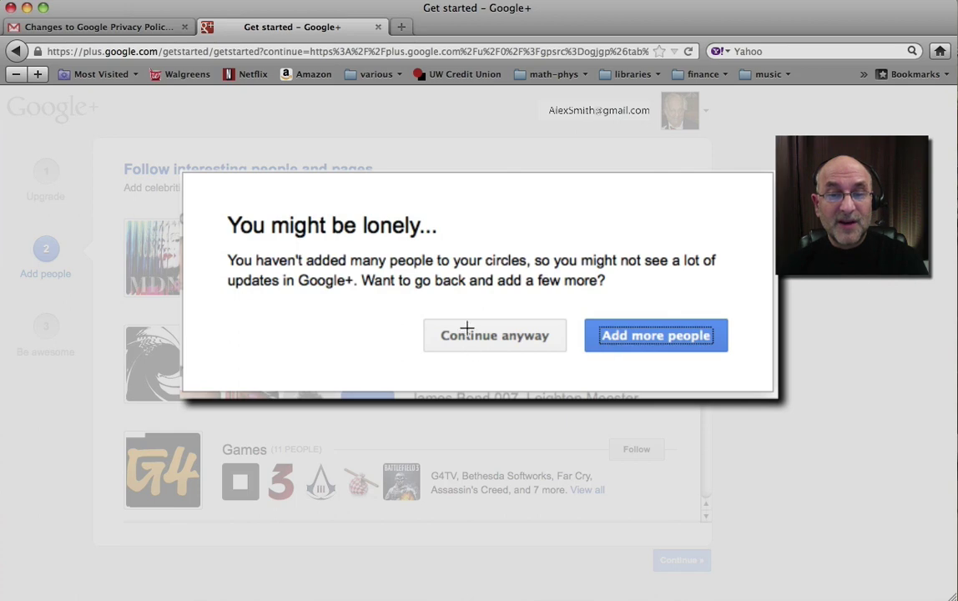
pyautogui.click(434, 337)
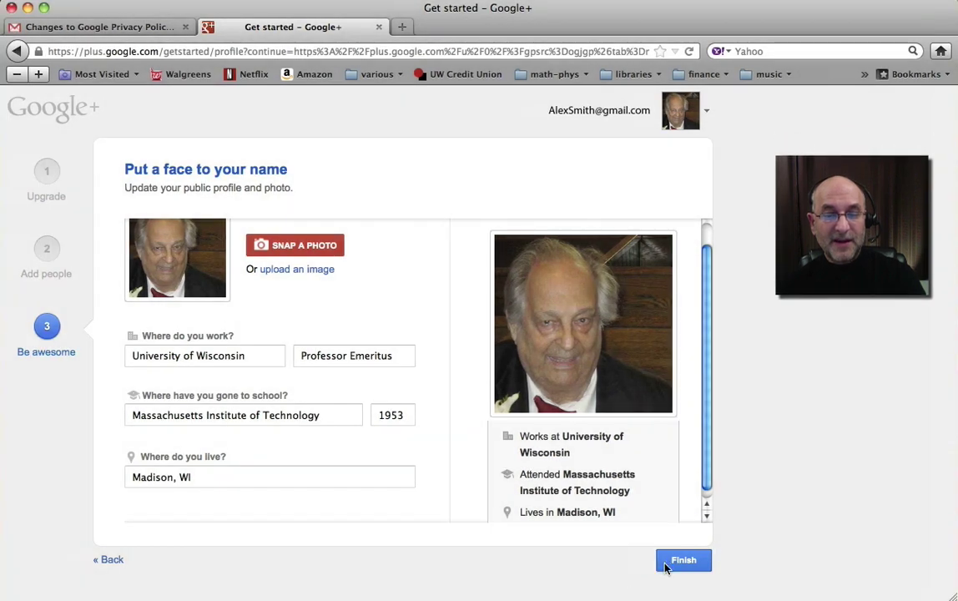
# Step: Finish the Put a face to your name profile step
pyautogui.click(668, 562)
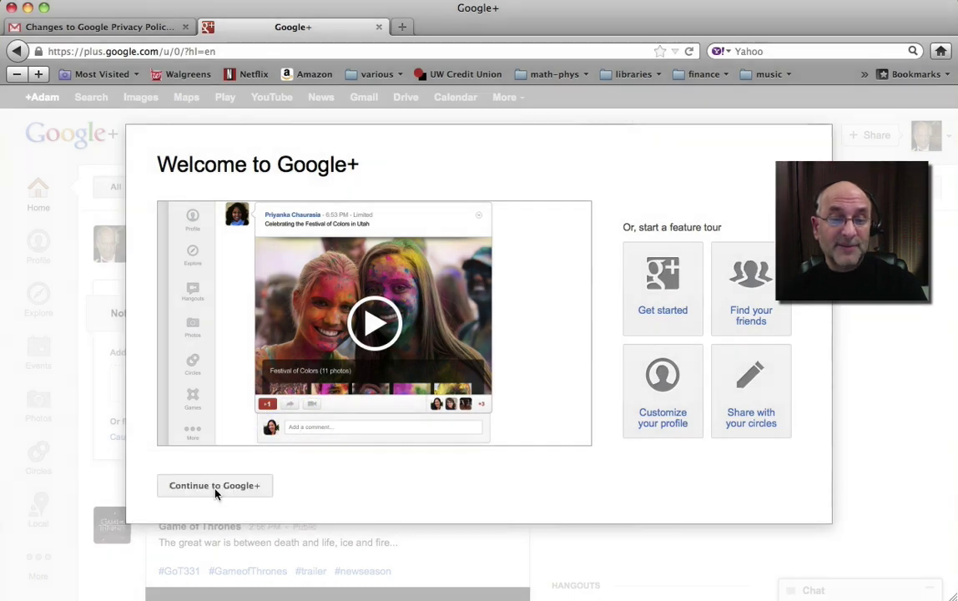
# Step: Continue past the Welcome to Google+ dialog and scroll down to the Hangouts box
pyautogui.click(215, 485)
pyautogui.scroll(-2, 216, 485)
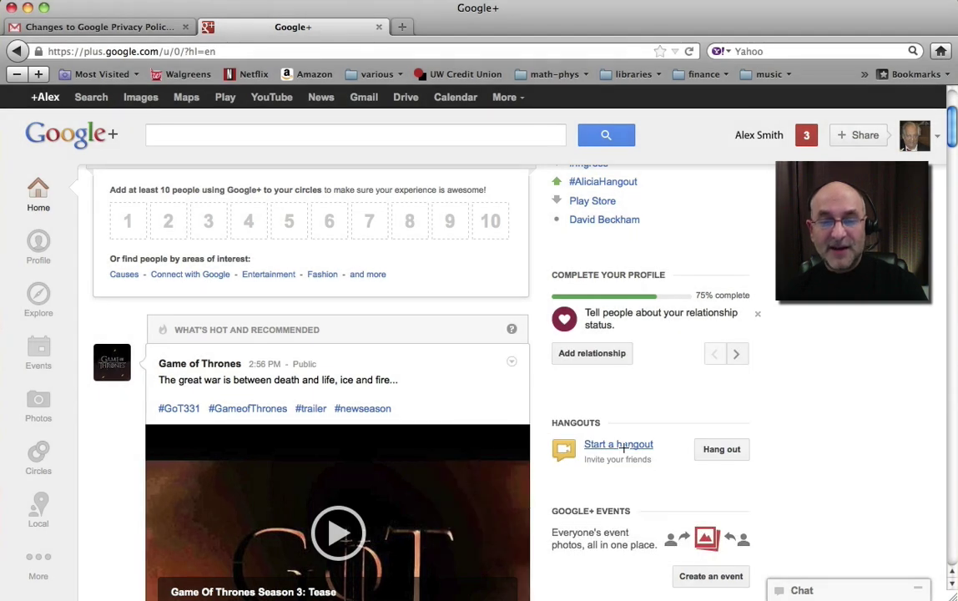
# Step: Start a hangout, install the Google Voice and Video plugin, and close the finished installer
pyautogui.click(624, 448)
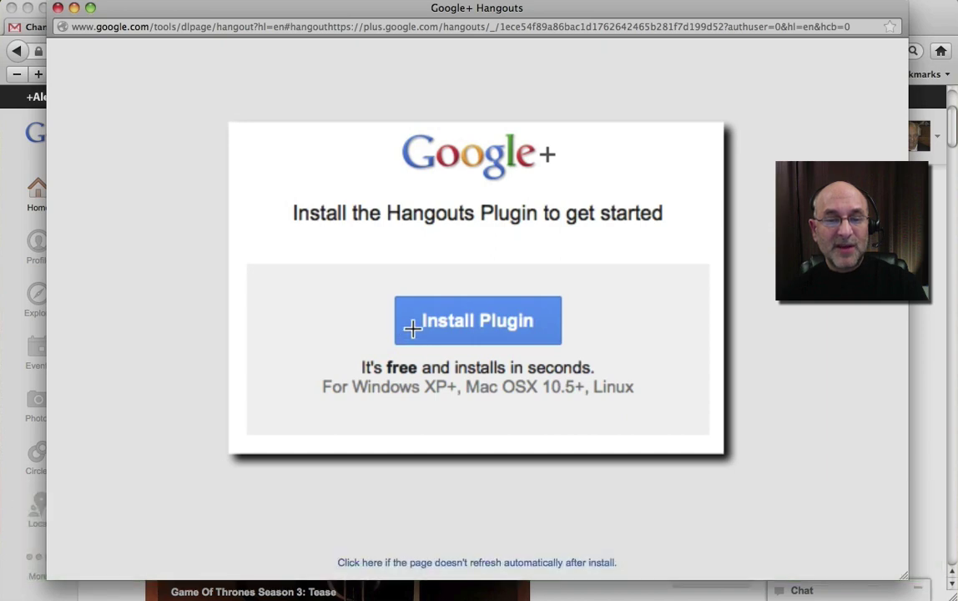
pyautogui.click(439, 311)
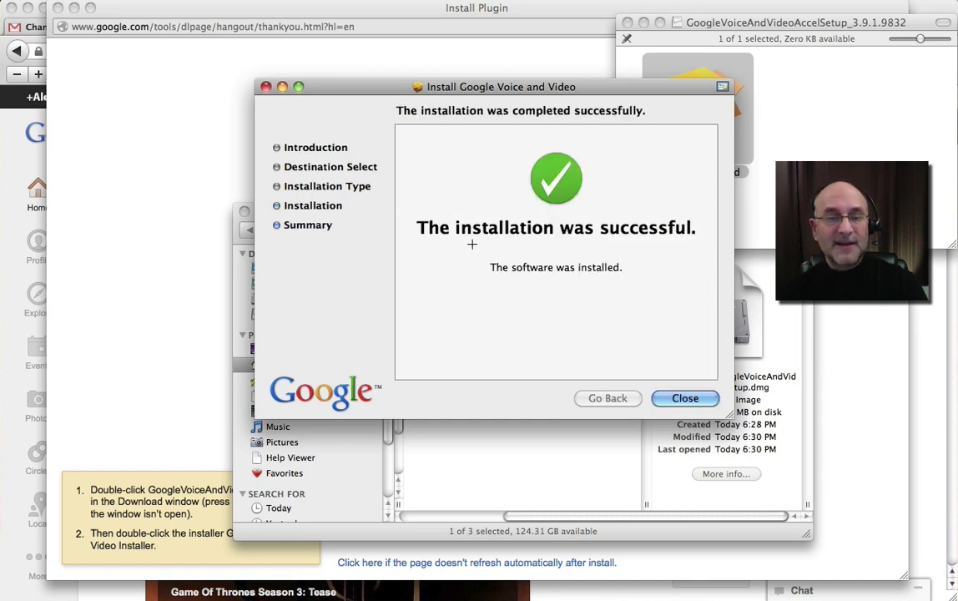
pyautogui.click(683, 398)
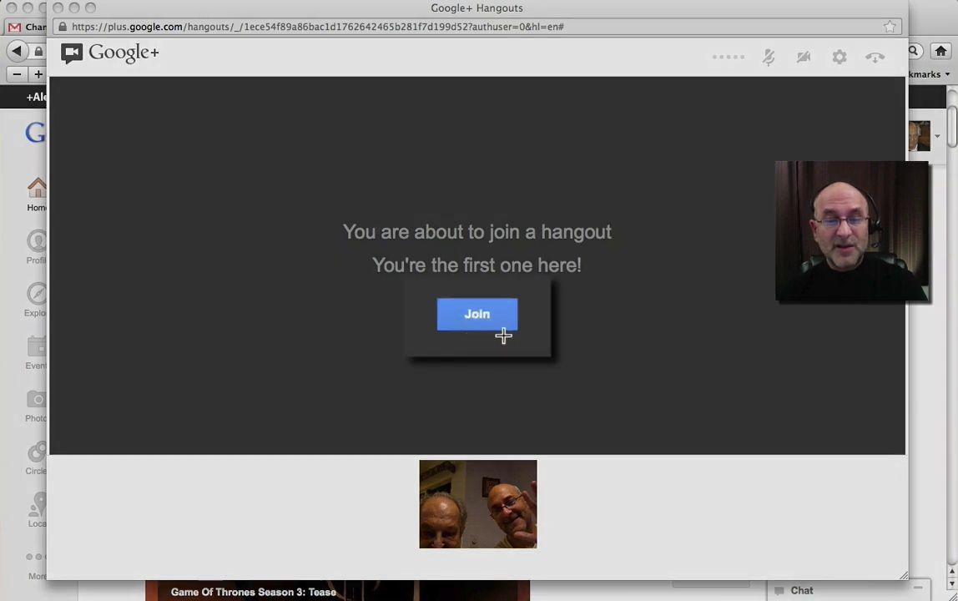
# Step: Join the new hangout and add the first suggested contact to its invite list
pyautogui.click(505, 328)
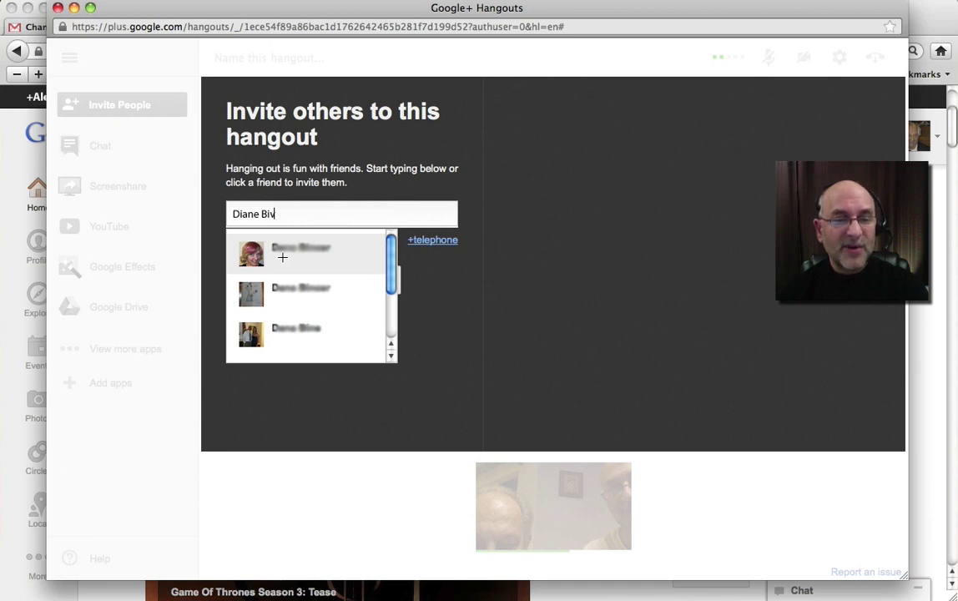
pyautogui.click(282, 258)
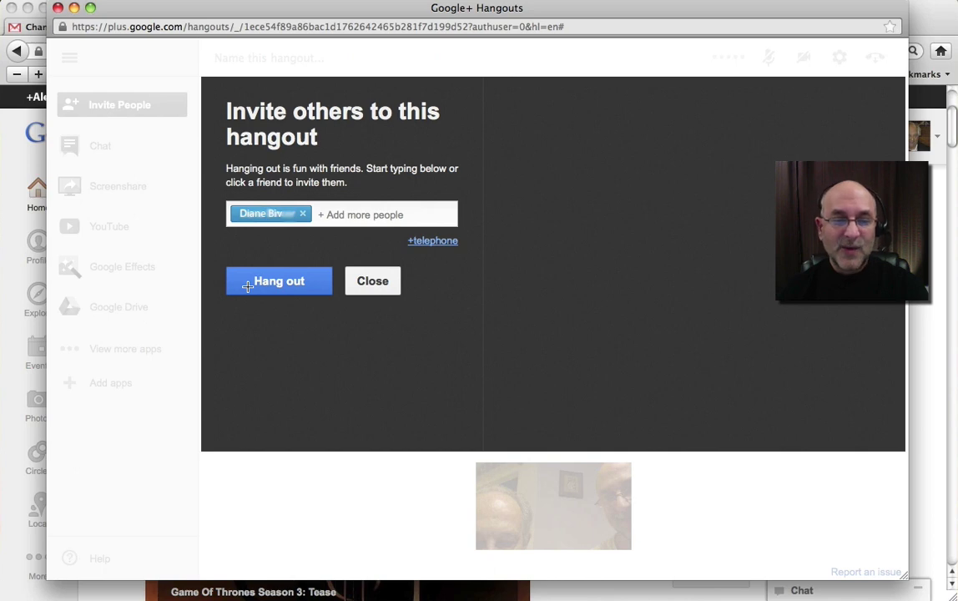
# Step: Send the invite, video-chat with the contact shown in the main view, then leave the hangout
pyautogui.click(248, 286)
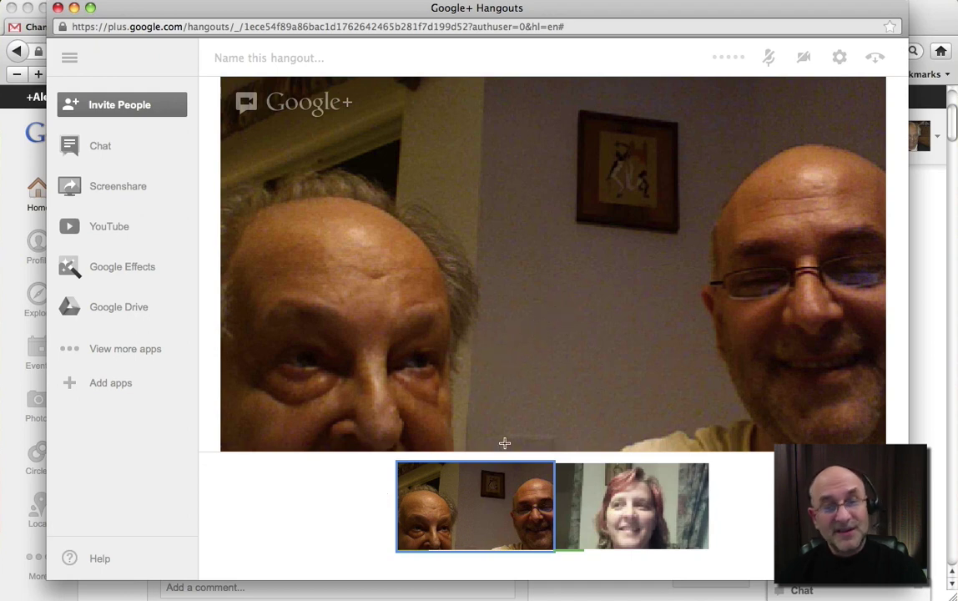
pyautogui.click(477, 519)
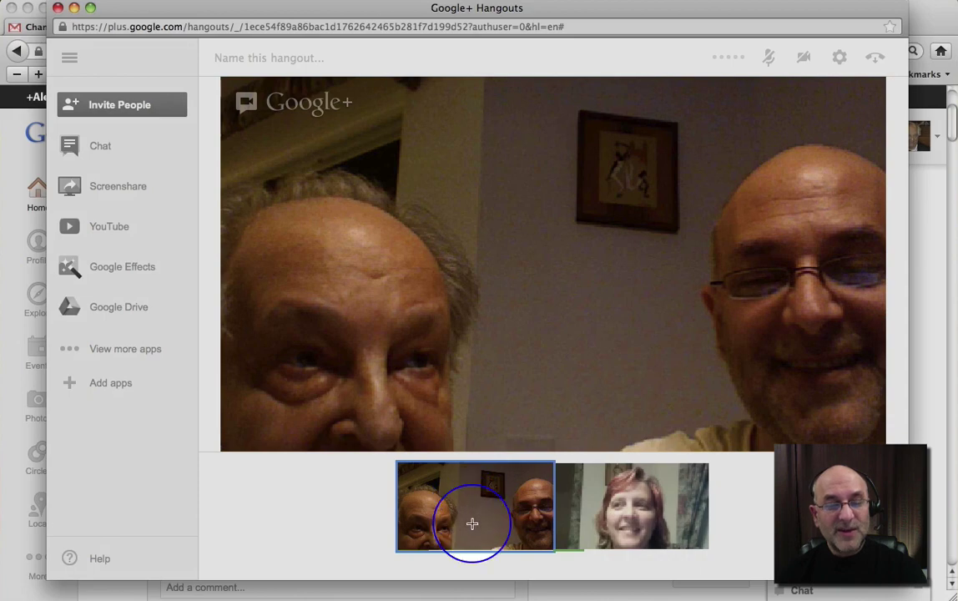
pyautogui.click(492, 508)
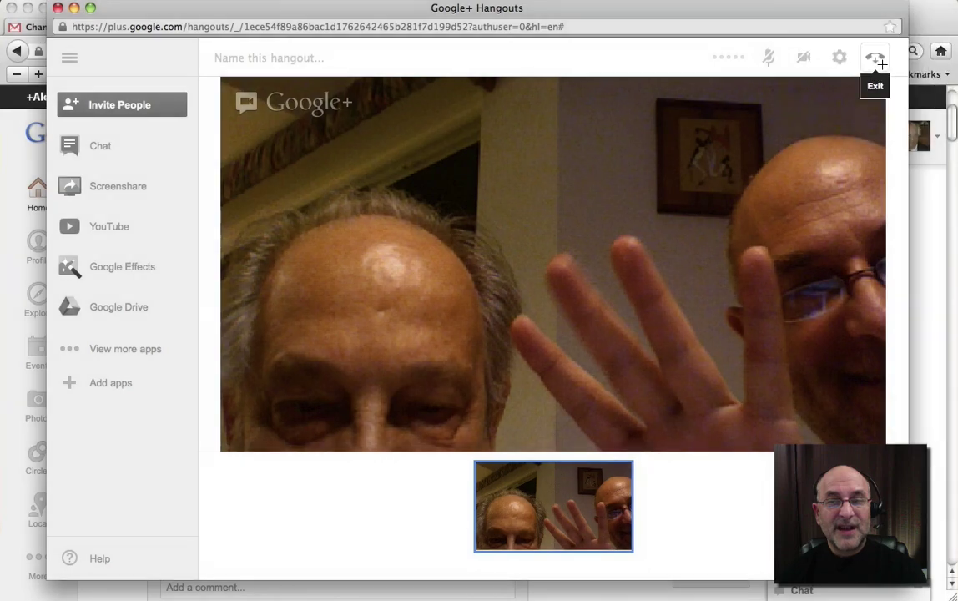
pyautogui.click(879, 52)
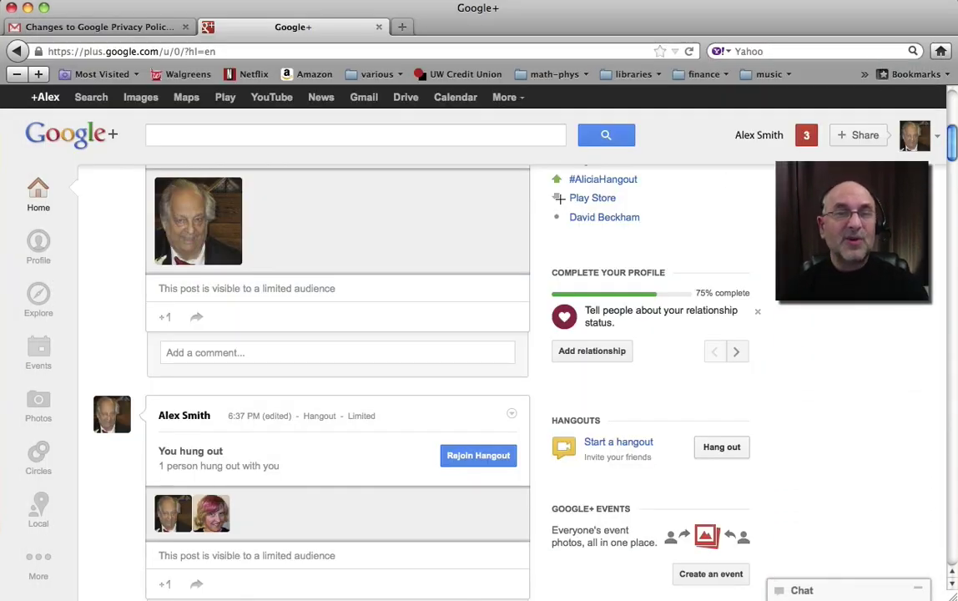
# Step: Exit the test hangout and start a new hangout from the Google+ stream's Hangouts box
pyautogui.click(475, 20)
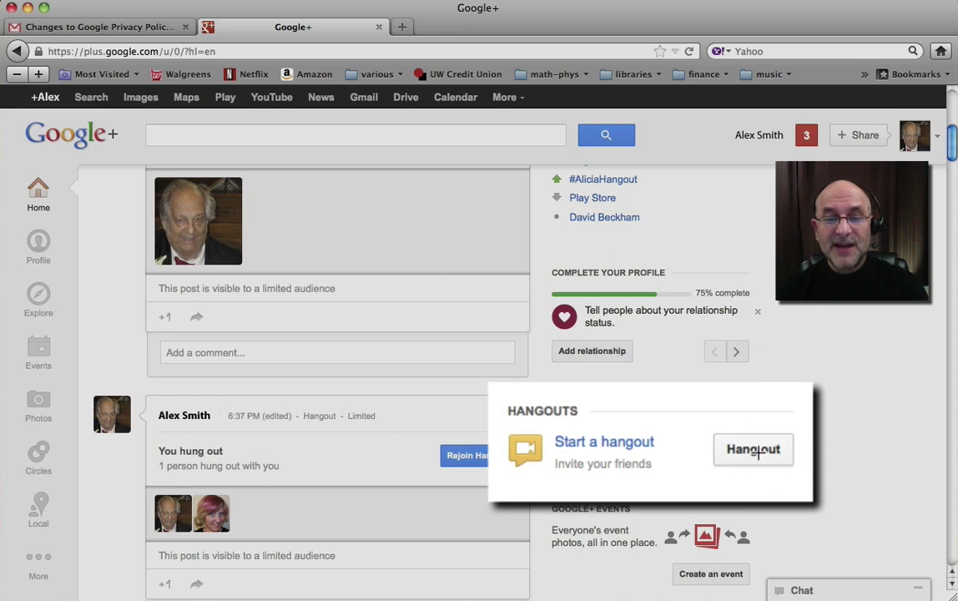
pyautogui.click(755, 450)
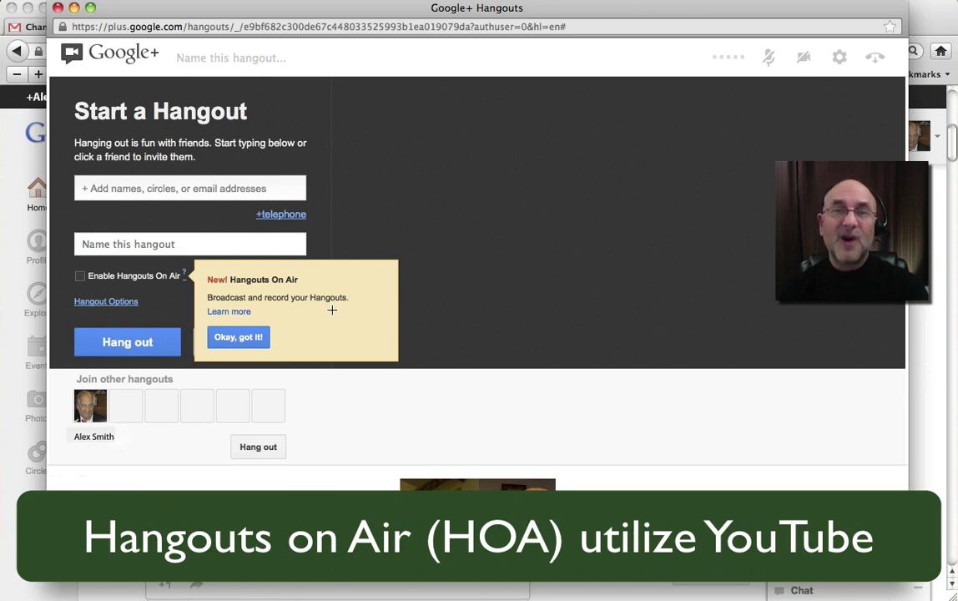
# Step: Enable Hangouts On Air, name the hangout 'My first hangout on air', and begin YouTube verification
pyautogui.click(238, 338)
pyautogui.click(80, 275)
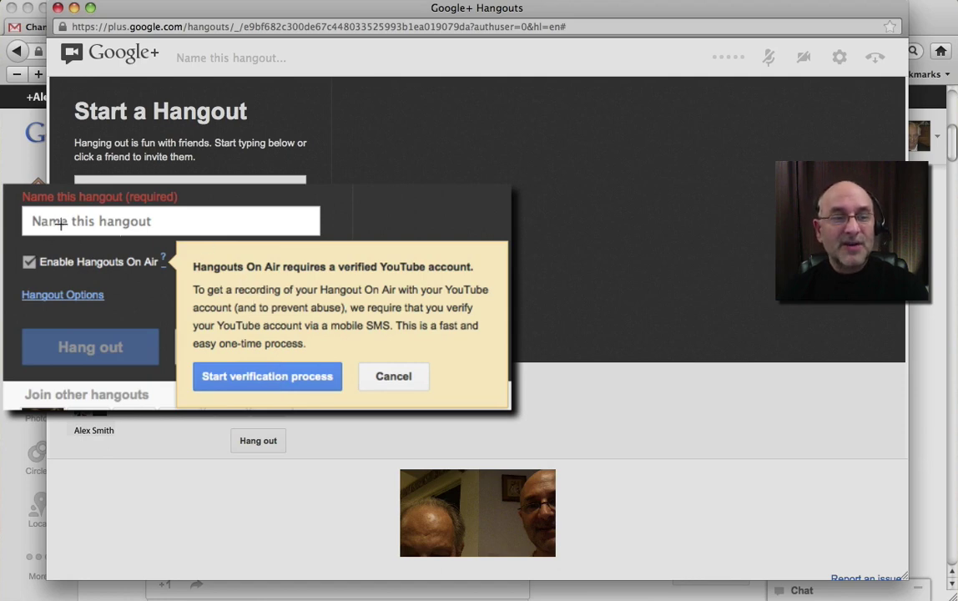
pyautogui.click(186, 223)
pyautogui.write('My first hangout on air')
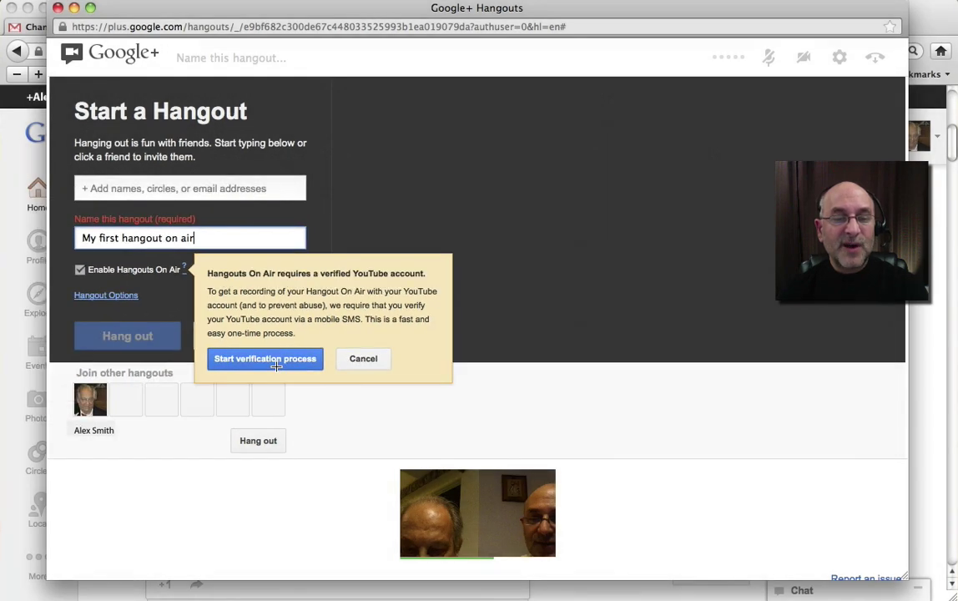
pyautogui.click(276, 366)
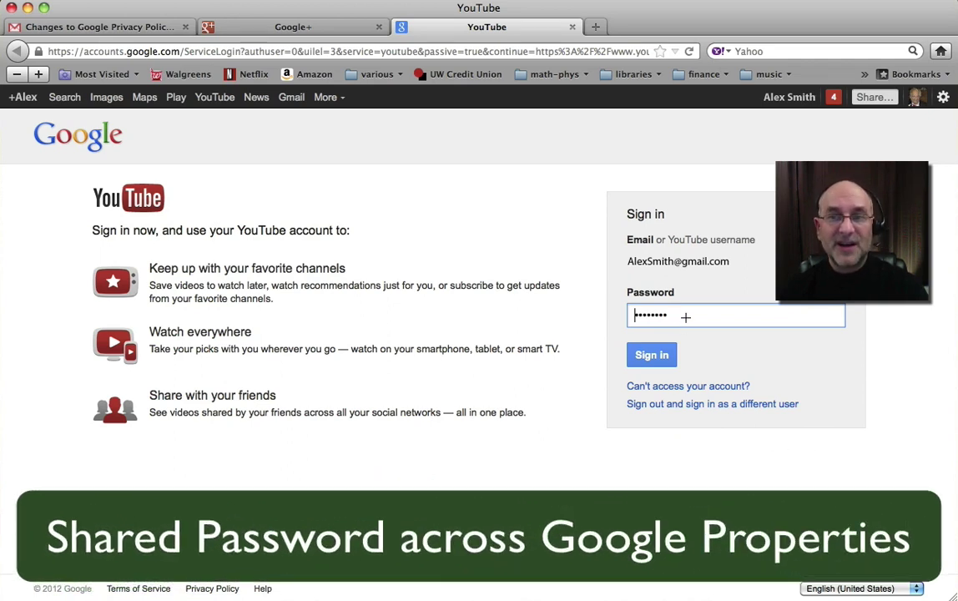
# Step: Sign in to YouTube, create the channel, and verify the account with the texted SMS code
pyautogui.click(654, 355)
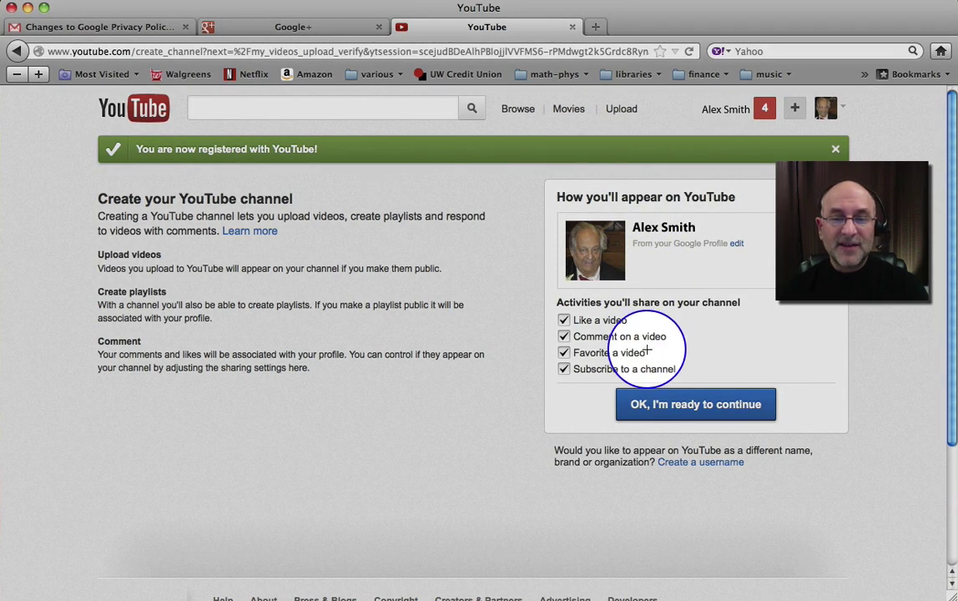
pyautogui.click(692, 414)
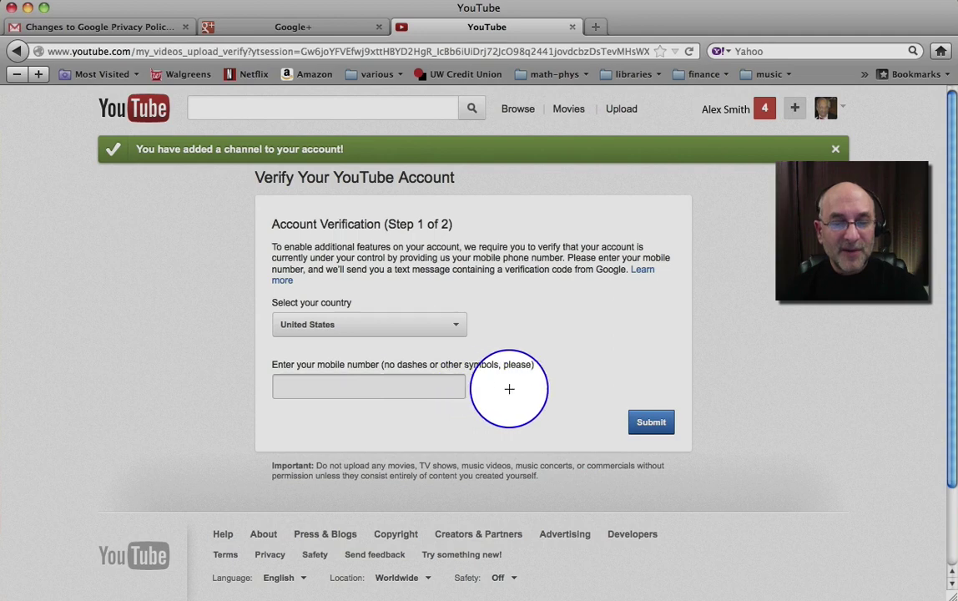
pyautogui.click(642, 423)
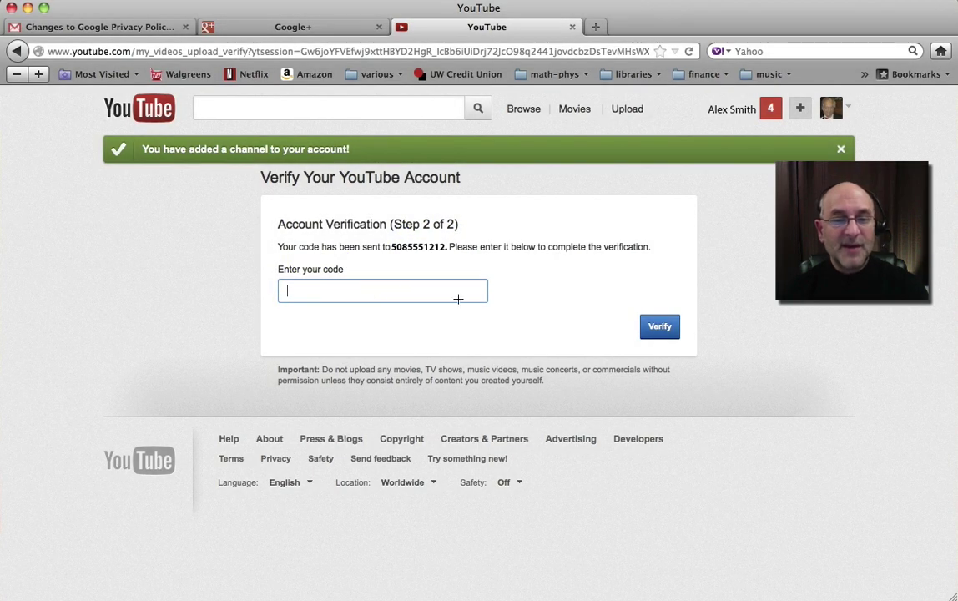
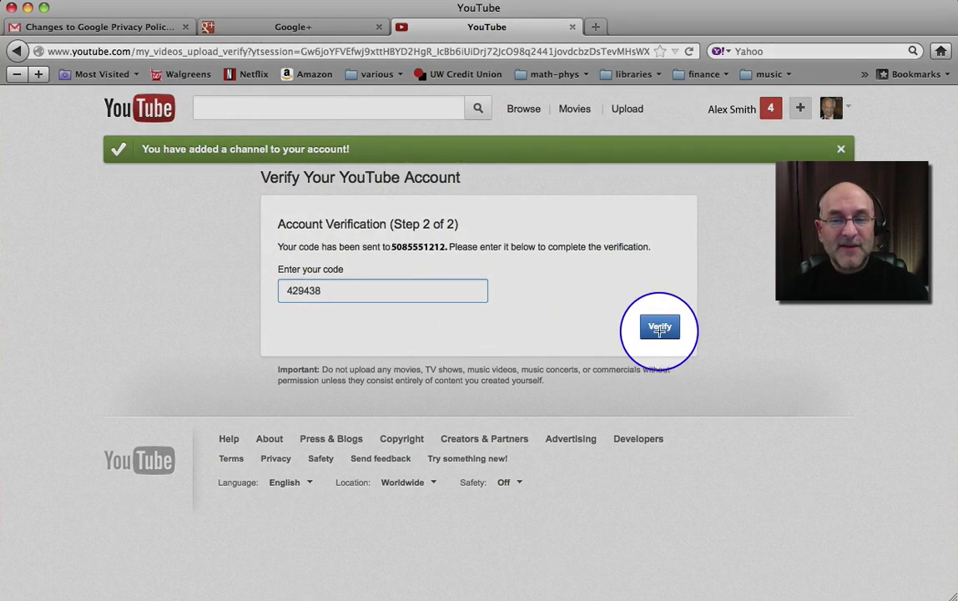
pyautogui.click(659, 329)
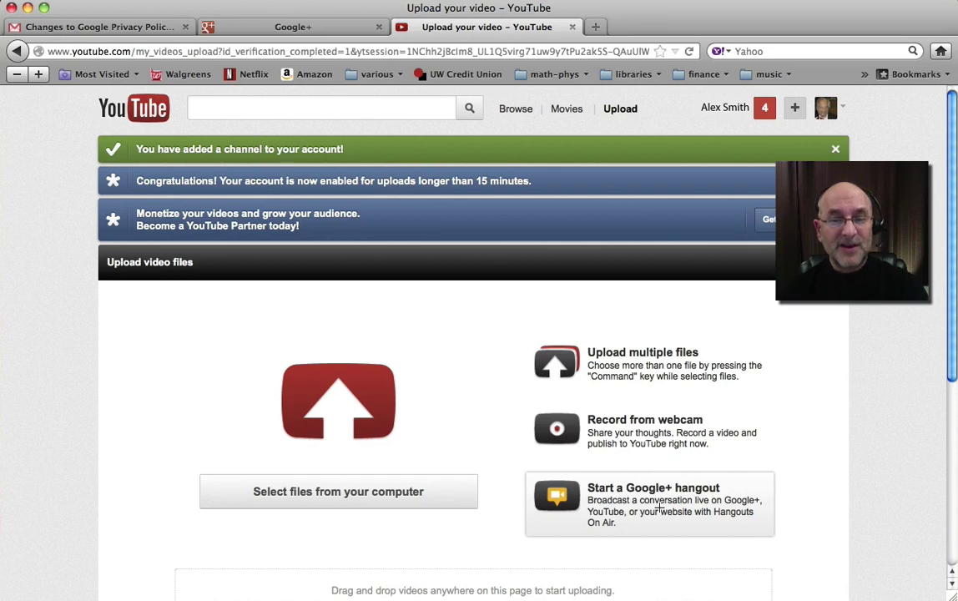
# Step: Start a Google+ hangout from the YouTube upload page
pyautogui.click(659, 506)
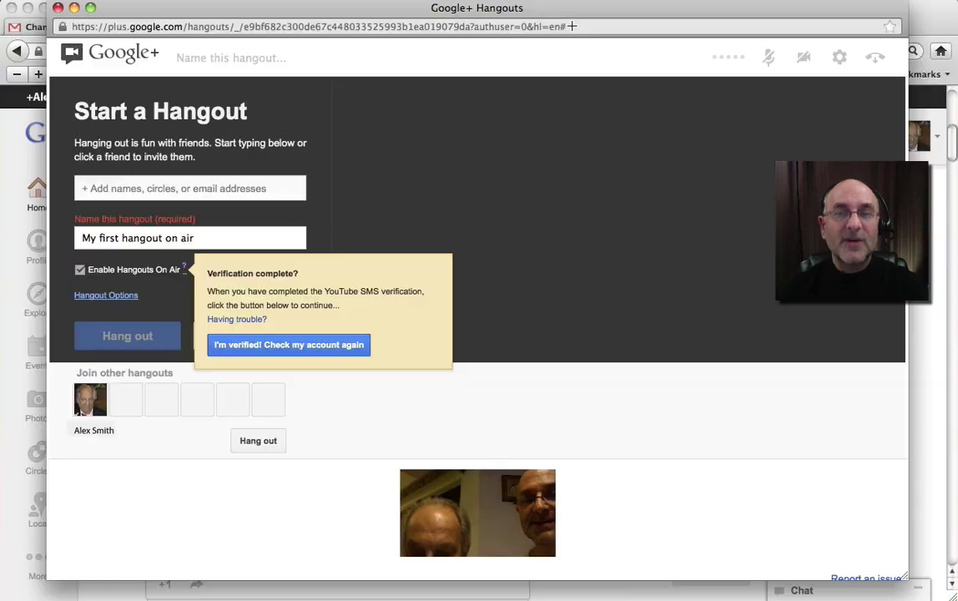
# Step: Close the duplicate tab, confirm YouTube verification, accept broadcasting, and agree to the Hangouts On Air terms
pyautogui.click(572, 27)
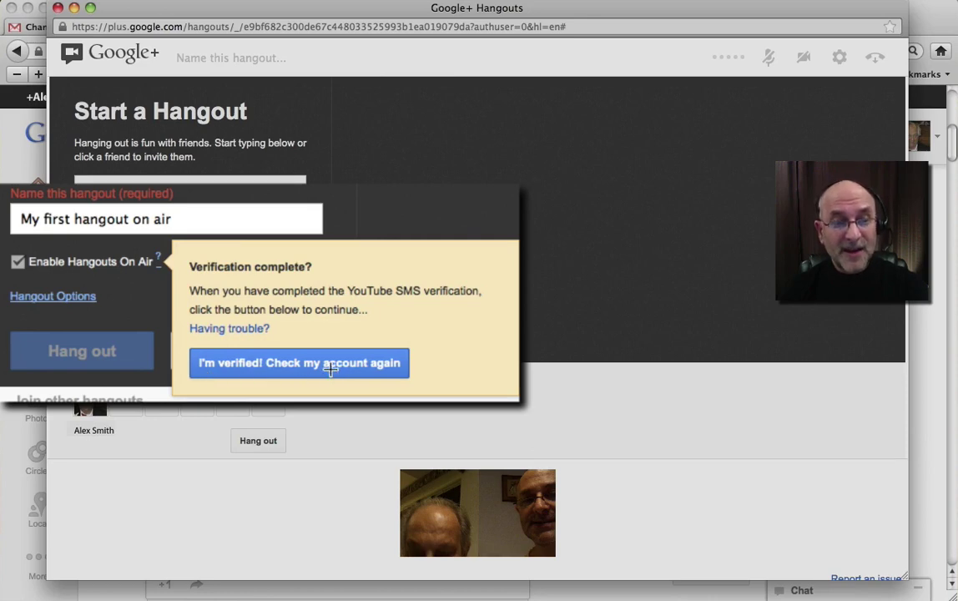
pyautogui.click(331, 369)
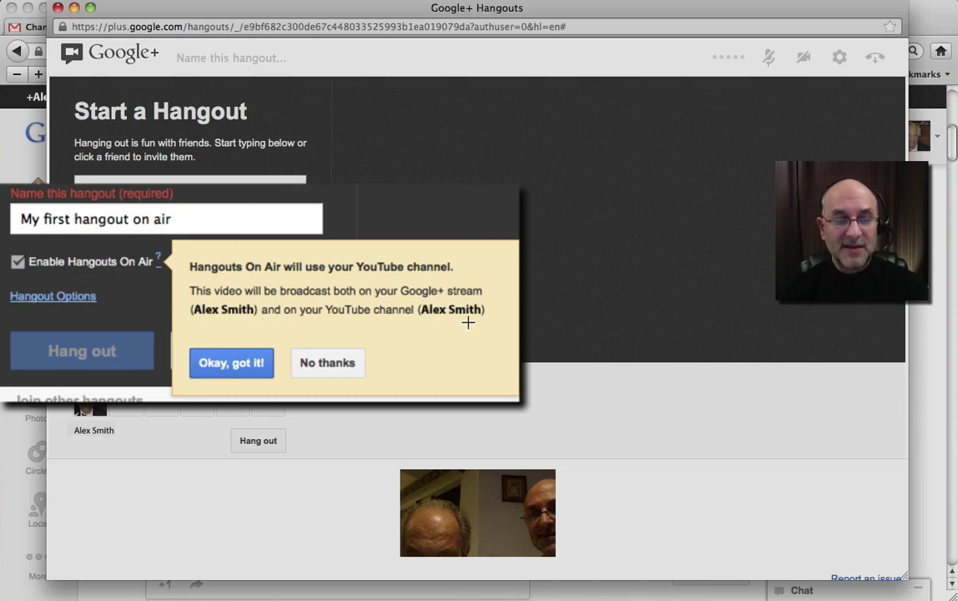
pyautogui.click(249, 361)
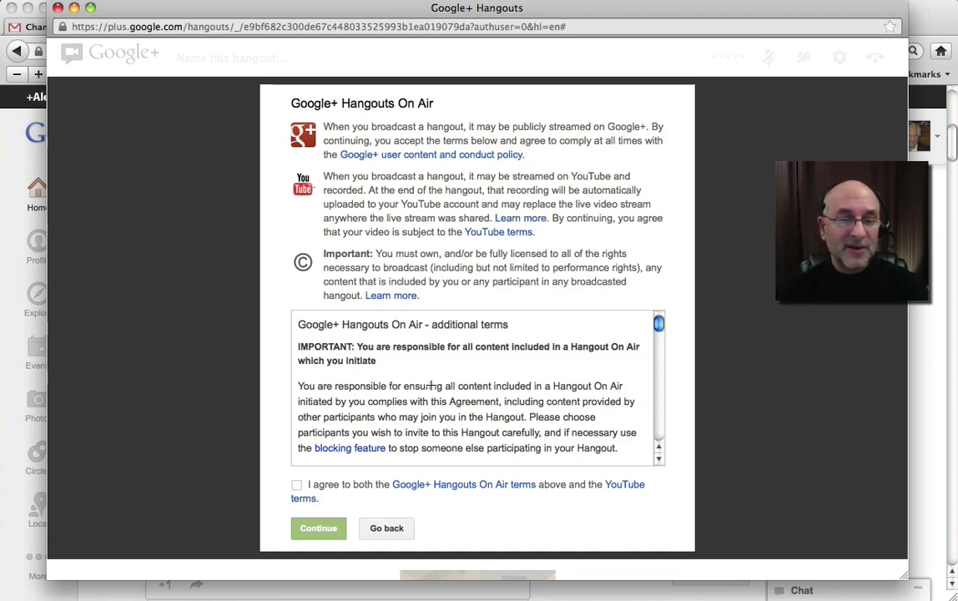
pyautogui.click(380, 451)
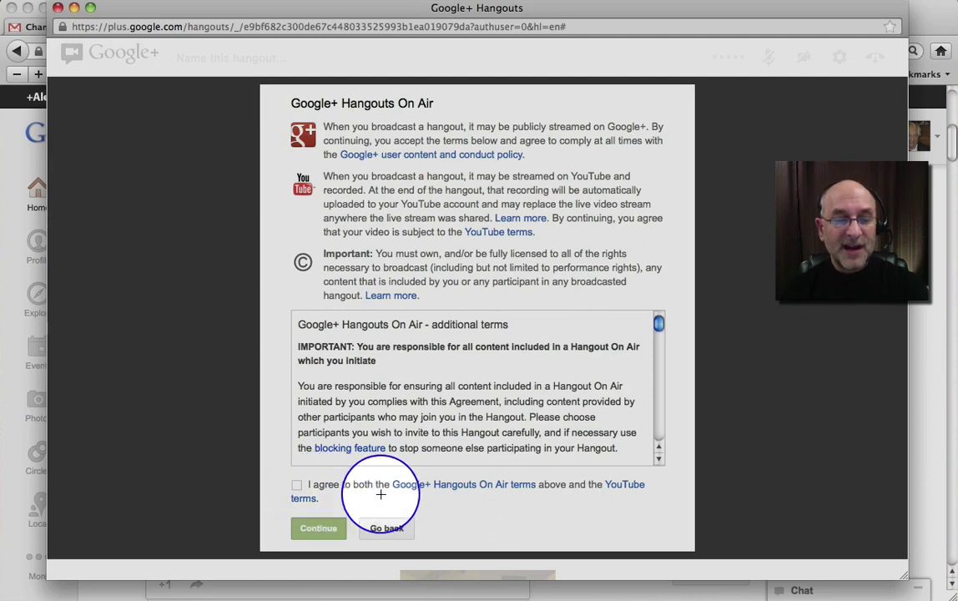
pyautogui.click(350, 495)
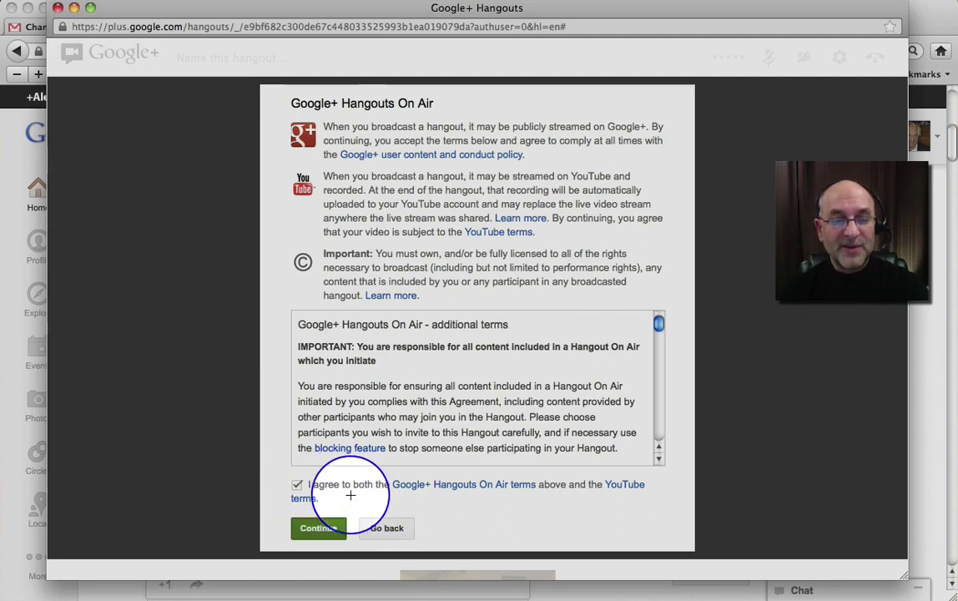
# Step: Enter the on-air hangout 'My first hangout on air', then exit it and end the broadcast
pyautogui.click(320, 530)
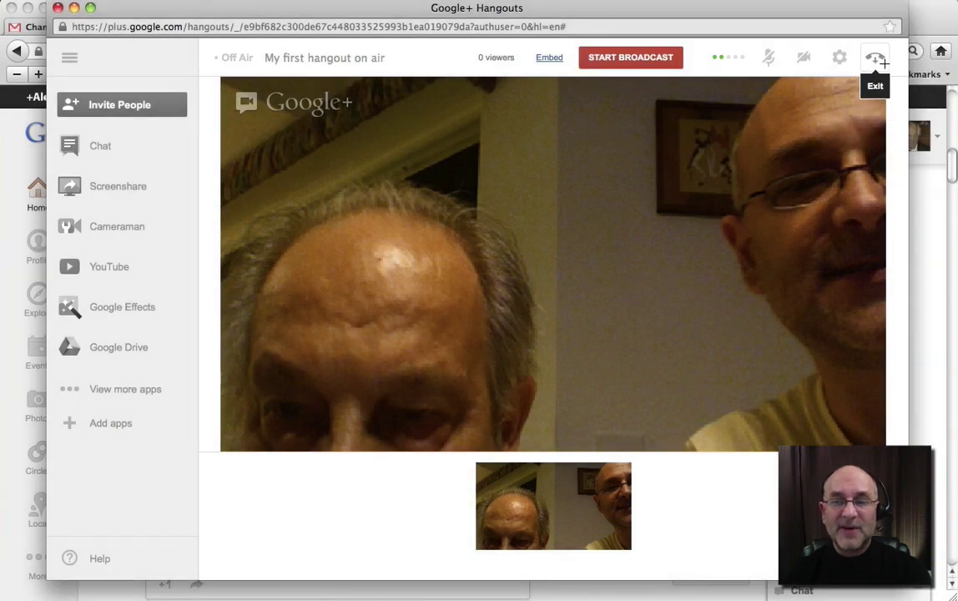
pyautogui.click(876, 59)
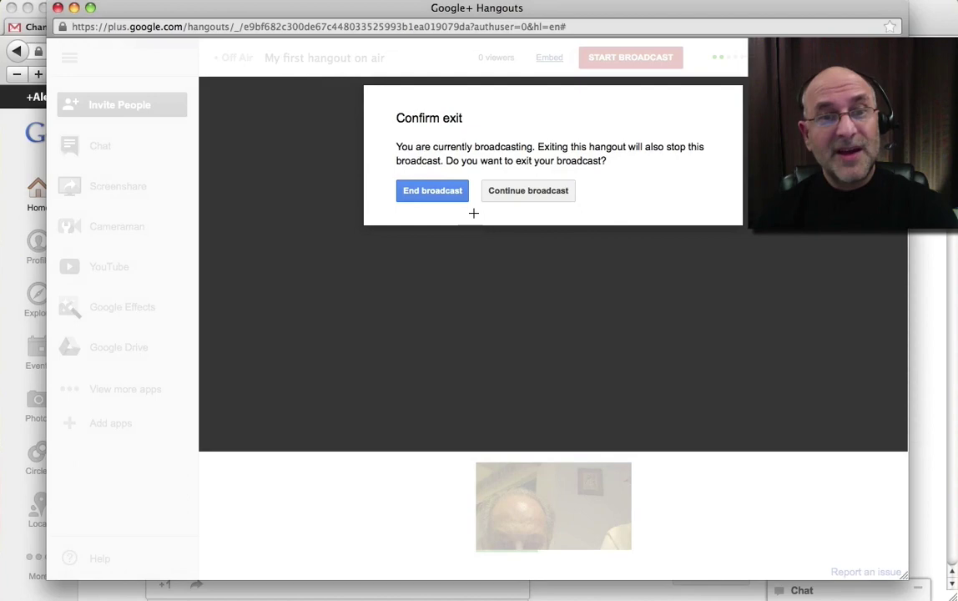
pyautogui.click(526, 194)
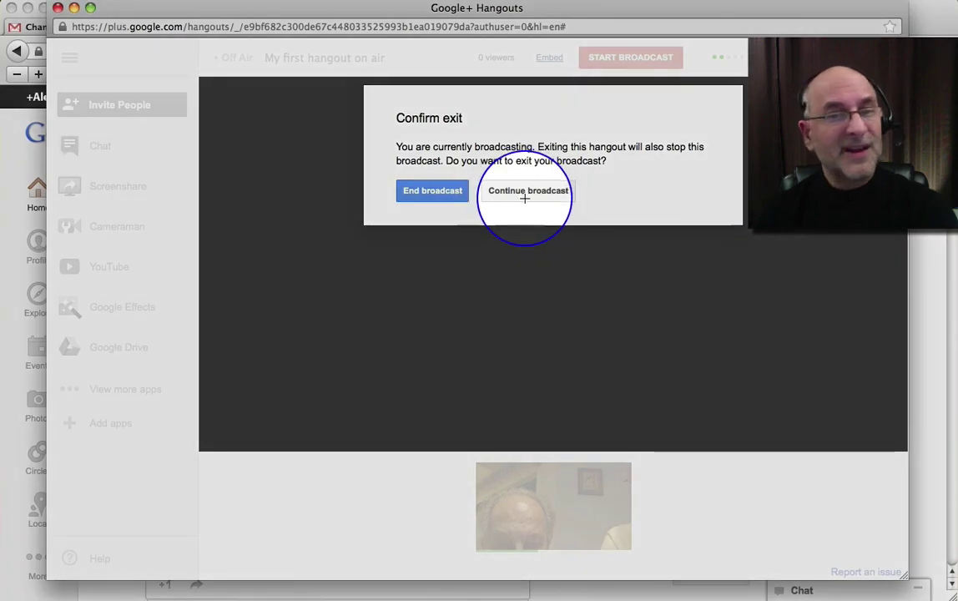
pyautogui.click(429, 195)
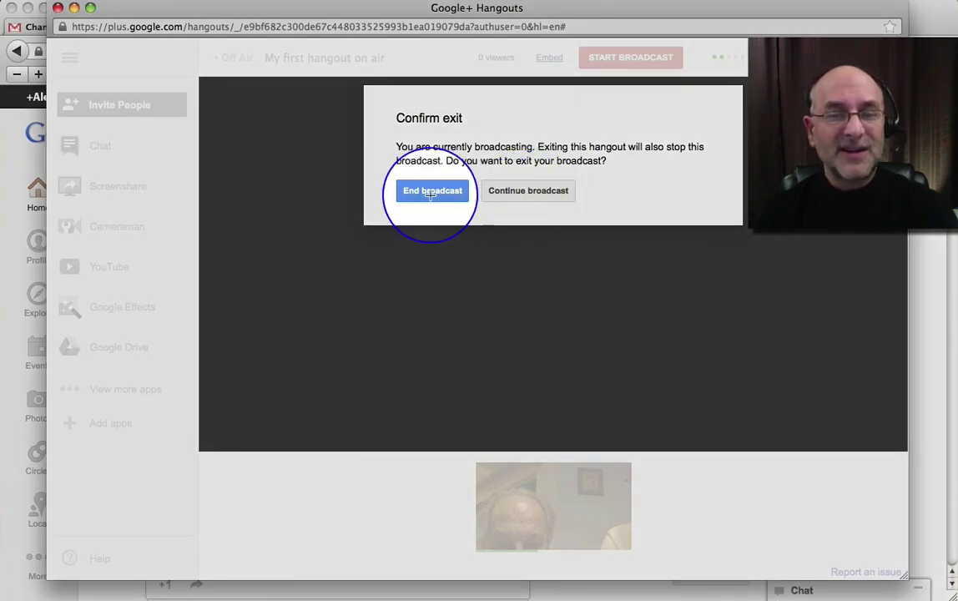